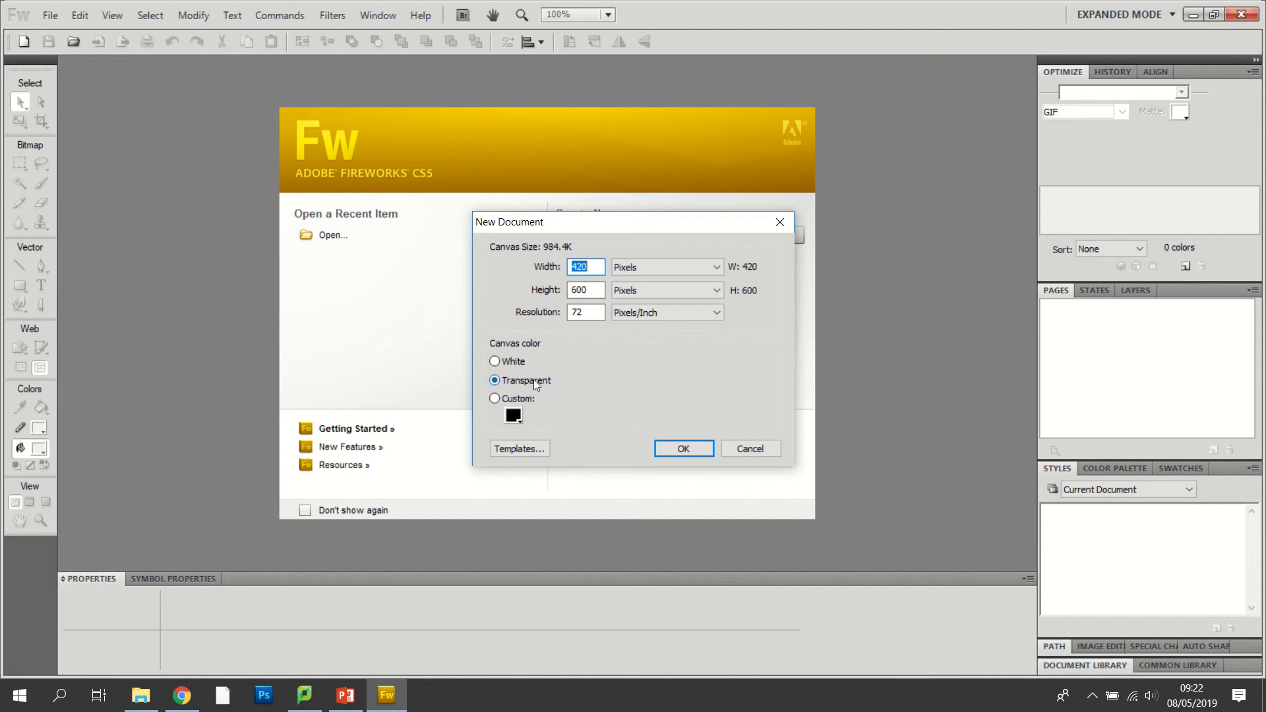
Step: Create a new 420 × 600 pixel document at 72 pixels/inch with a transparent canvas
{"action": "left_click", "coordinate": [678, 450]}
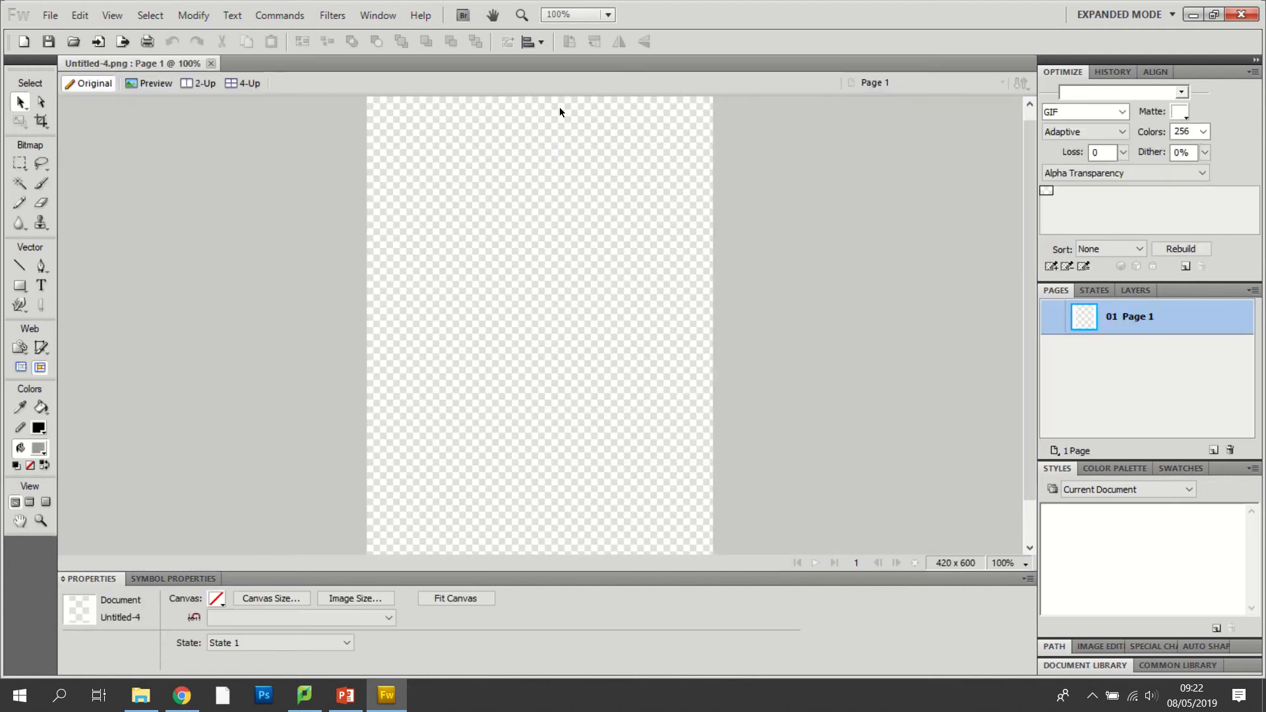
{"action": "left_click", "coordinate": [607, 15]}
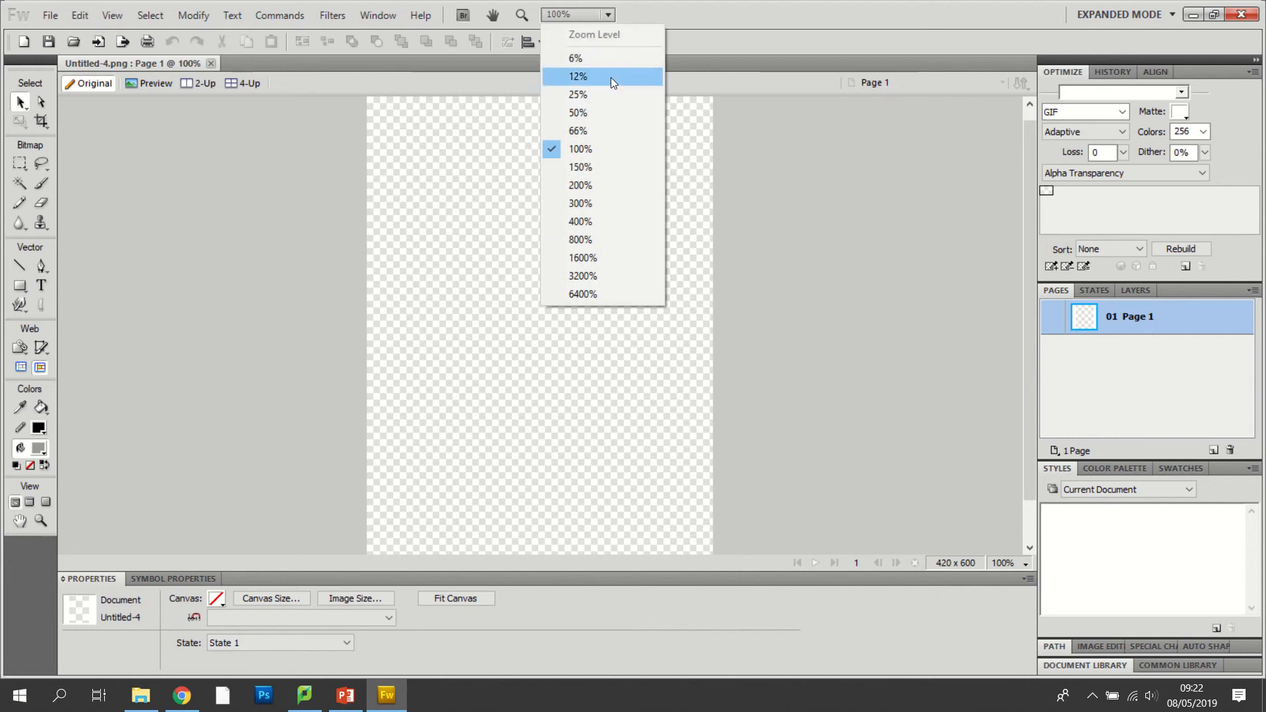
{"action": "left_click", "coordinate": [596, 132]}
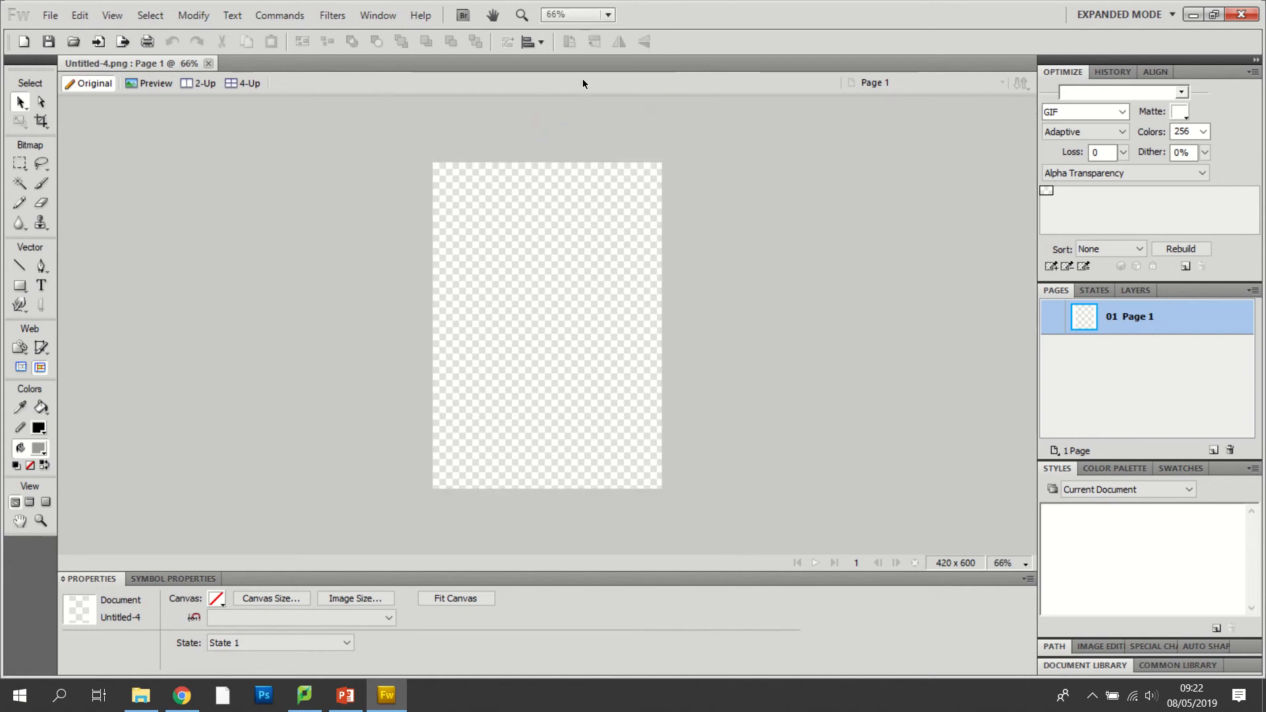
{"action": "left_click", "coordinate": [607, 14]}
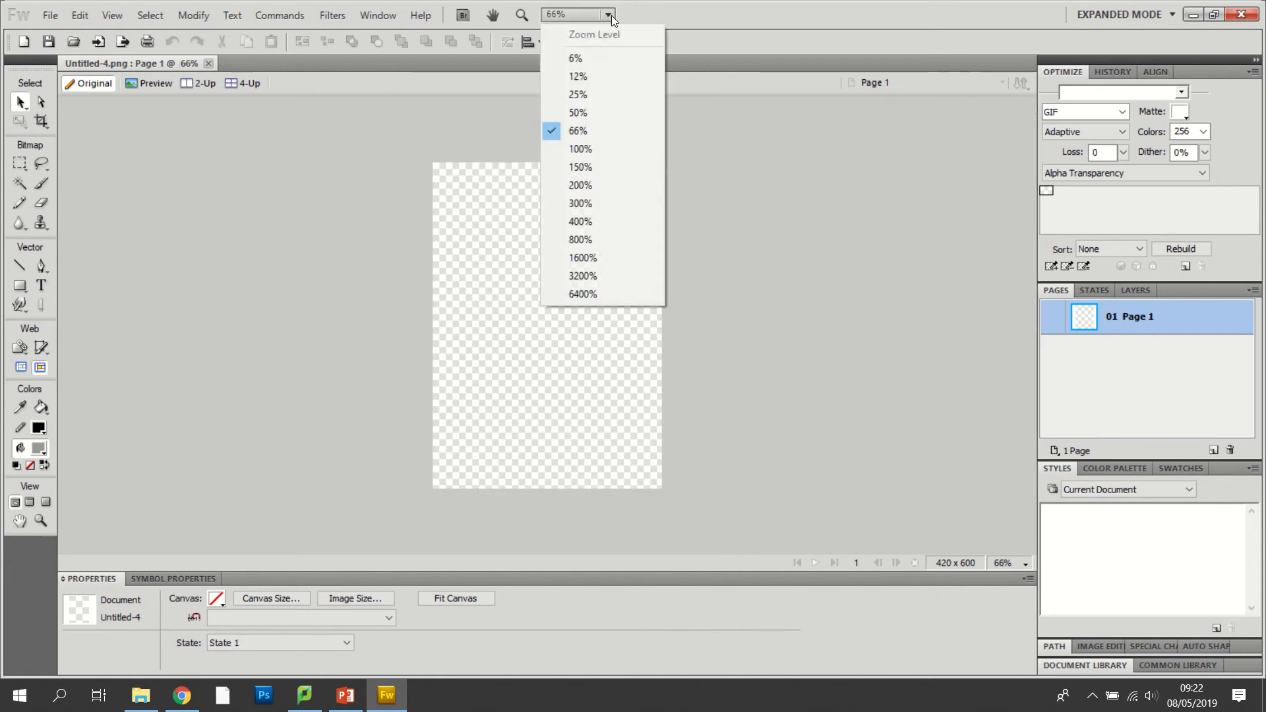
{"action": "left_click", "coordinate": [610, 149]}
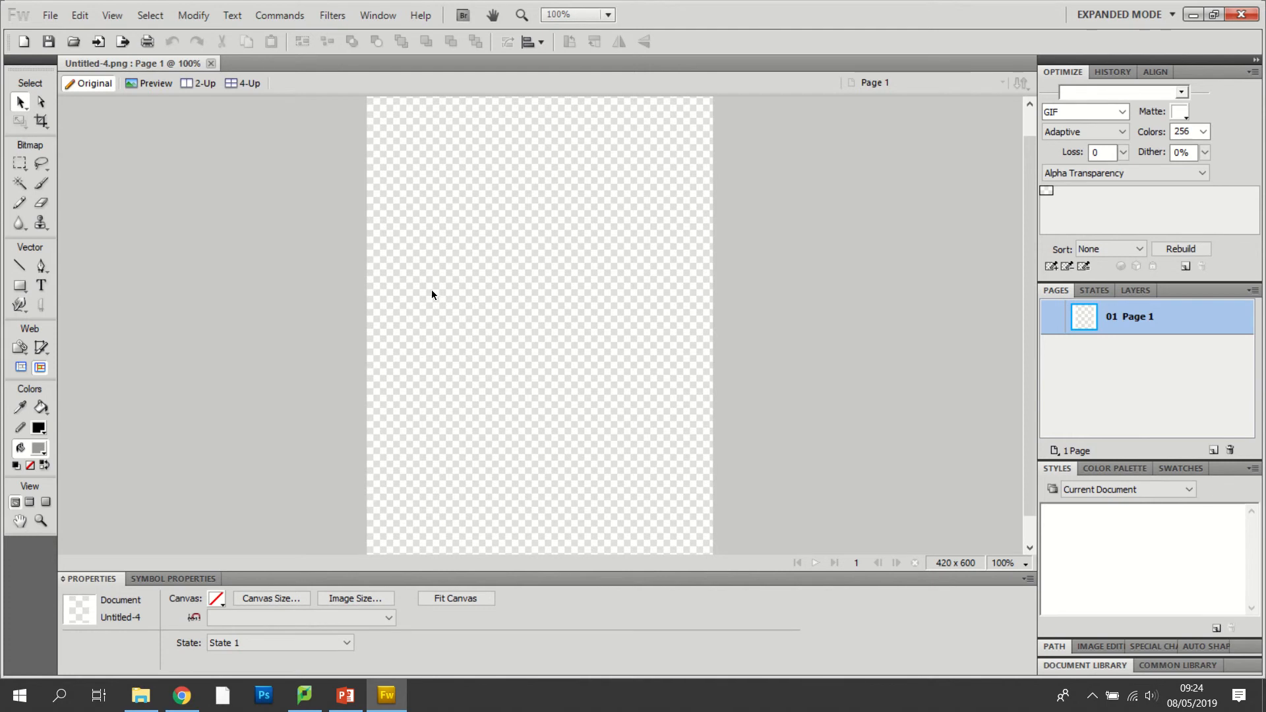
Step: Start an import and browse to the Pictures folder inside DVD design project on the H: drive
{"action": "left_click", "coordinate": [50, 15]}
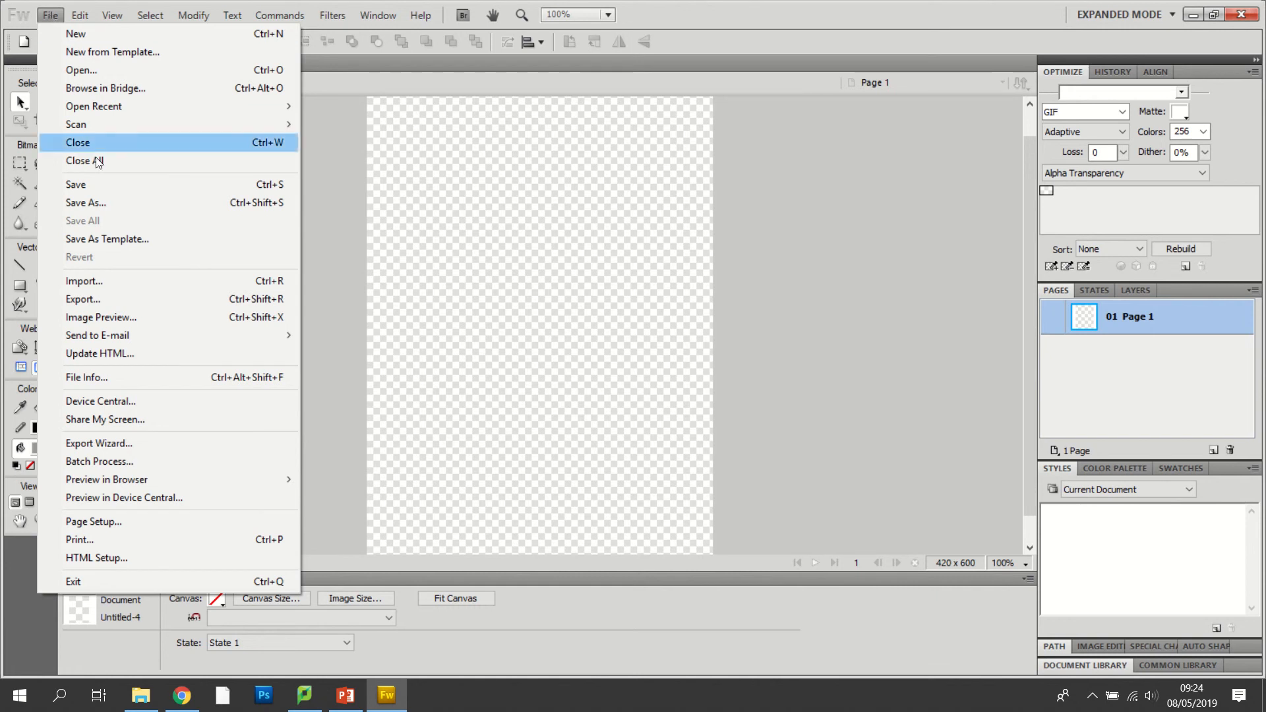
{"action": "left_click", "coordinate": [96, 282]}
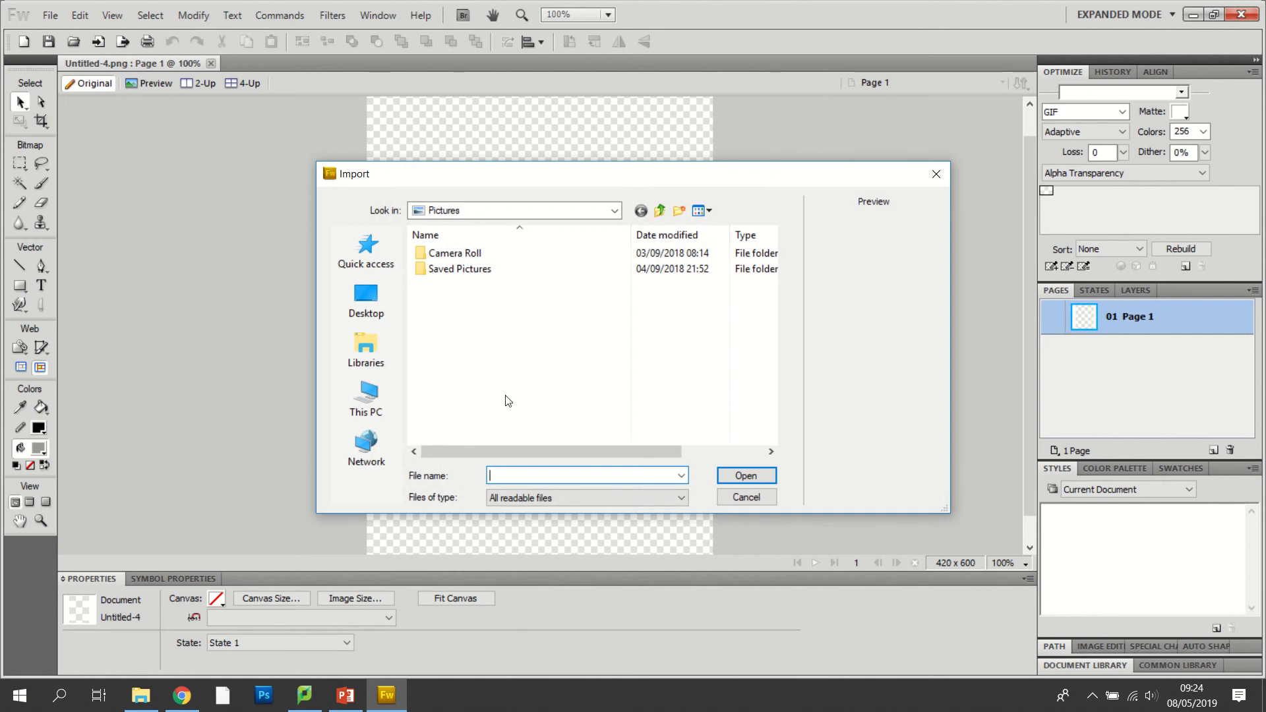
{"action": "left_click", "coordinate": [368, 396]}
{"action": "scroll", "coordinate": [551, 323], "scroll_direction": "down", "scroll_amount": 3}
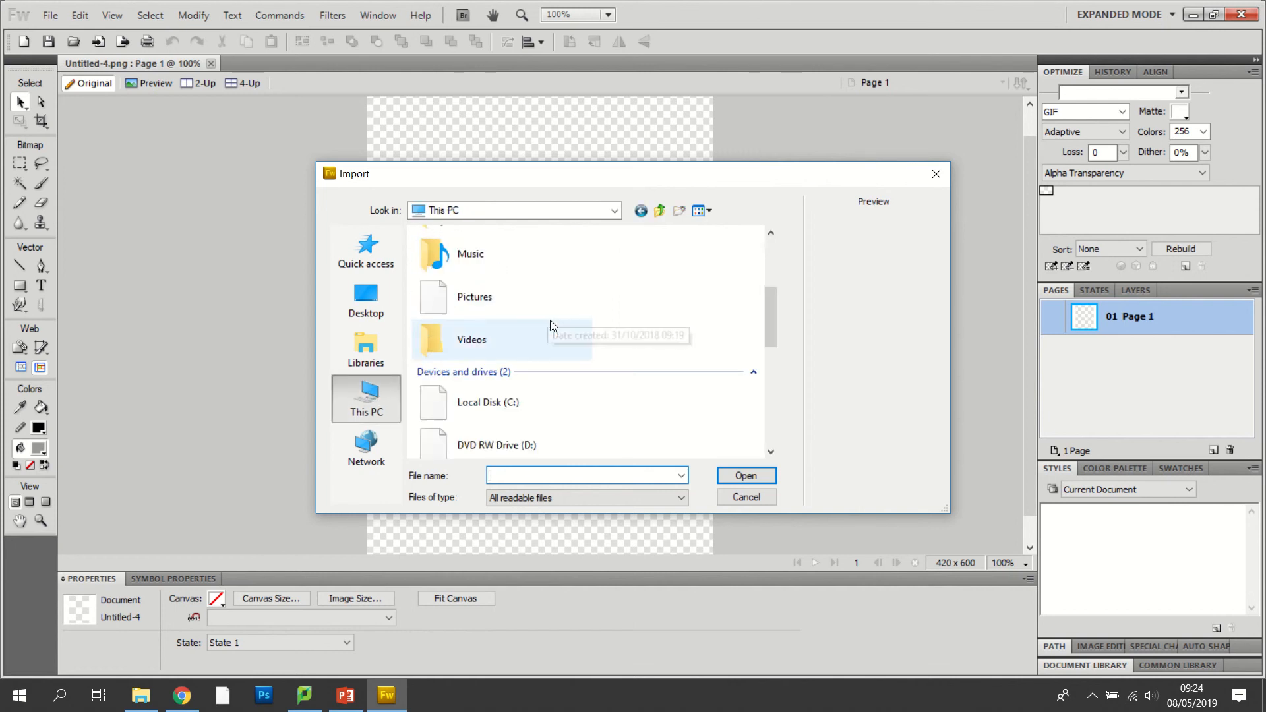
{"action": "scroll", "coordinate": [544, 395], "scroll_direction": "down", "scroll_amount": 3}
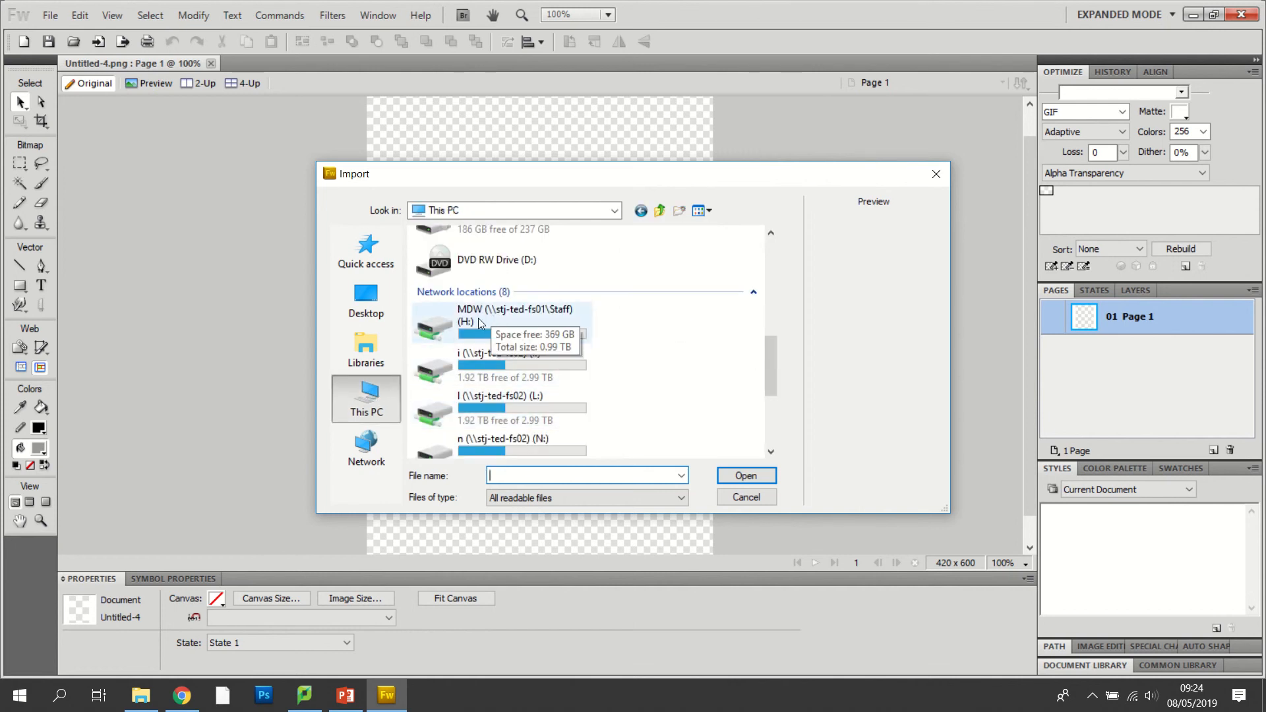
{"action": "double_click", "coordinate": [548, 323]}
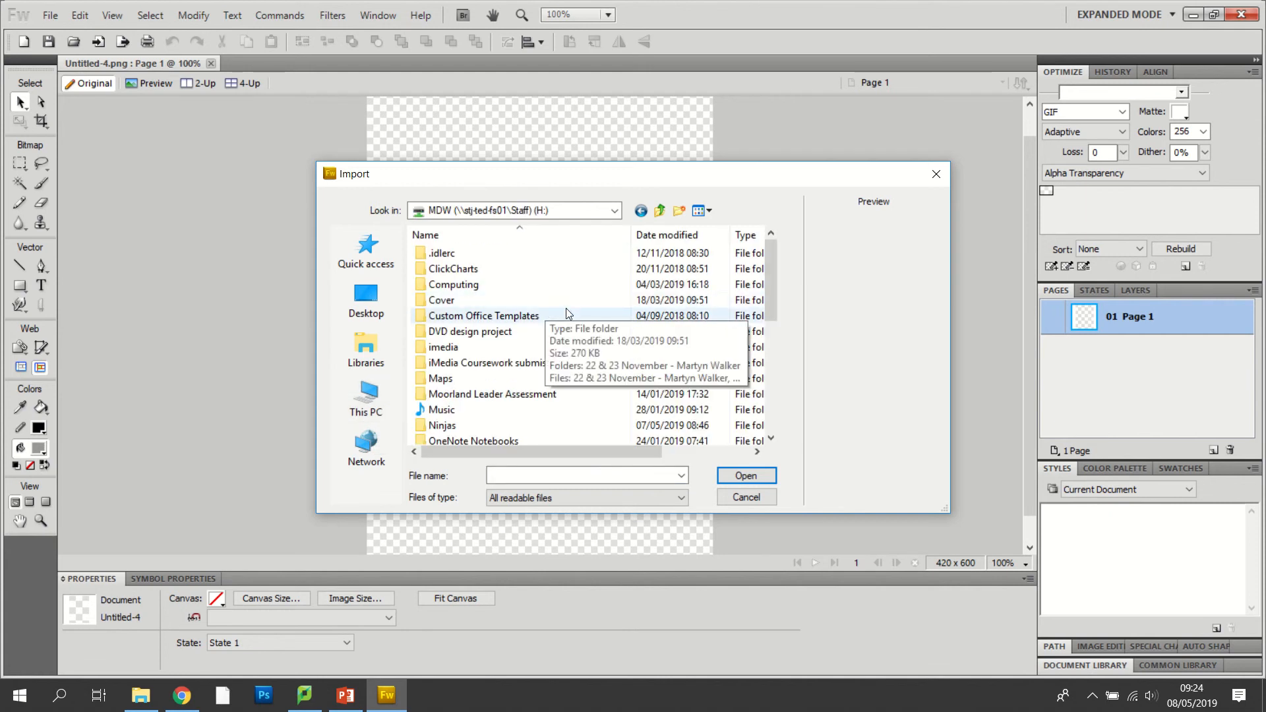
{"action": "double_click", "coordinate": [450, 338]}
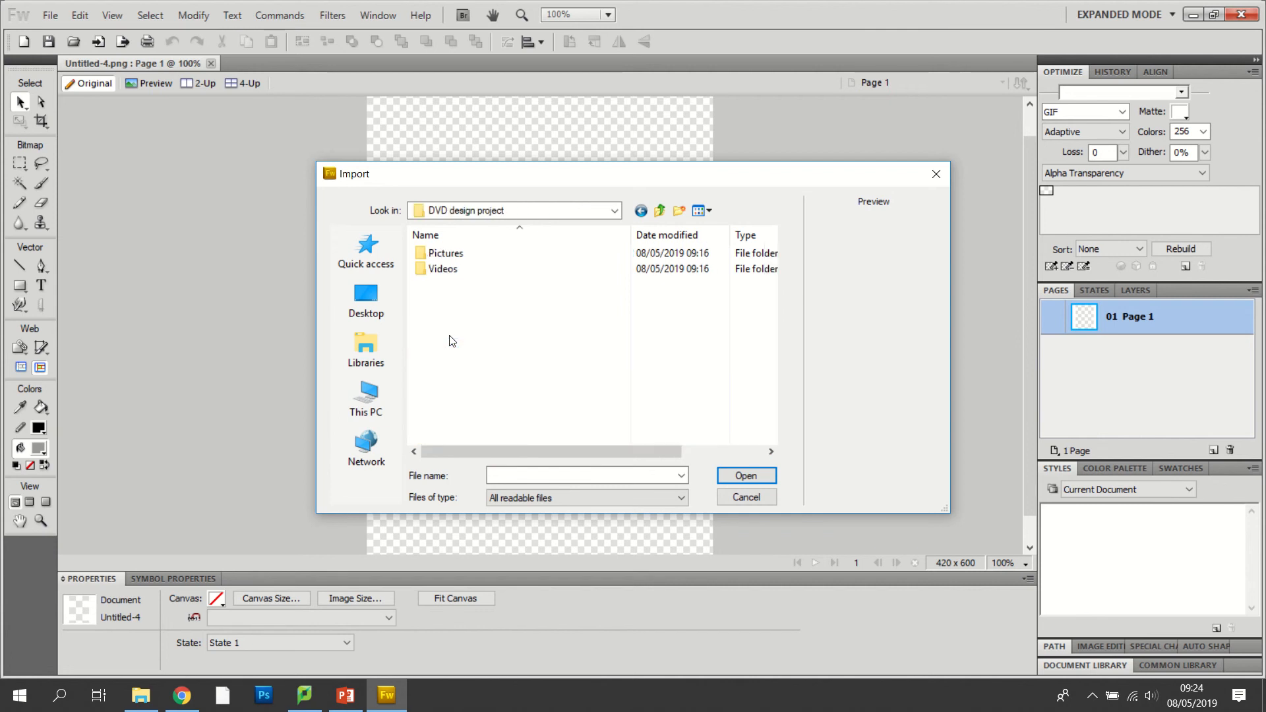
{"action": "double_click", "coordinate": [450, 253]}
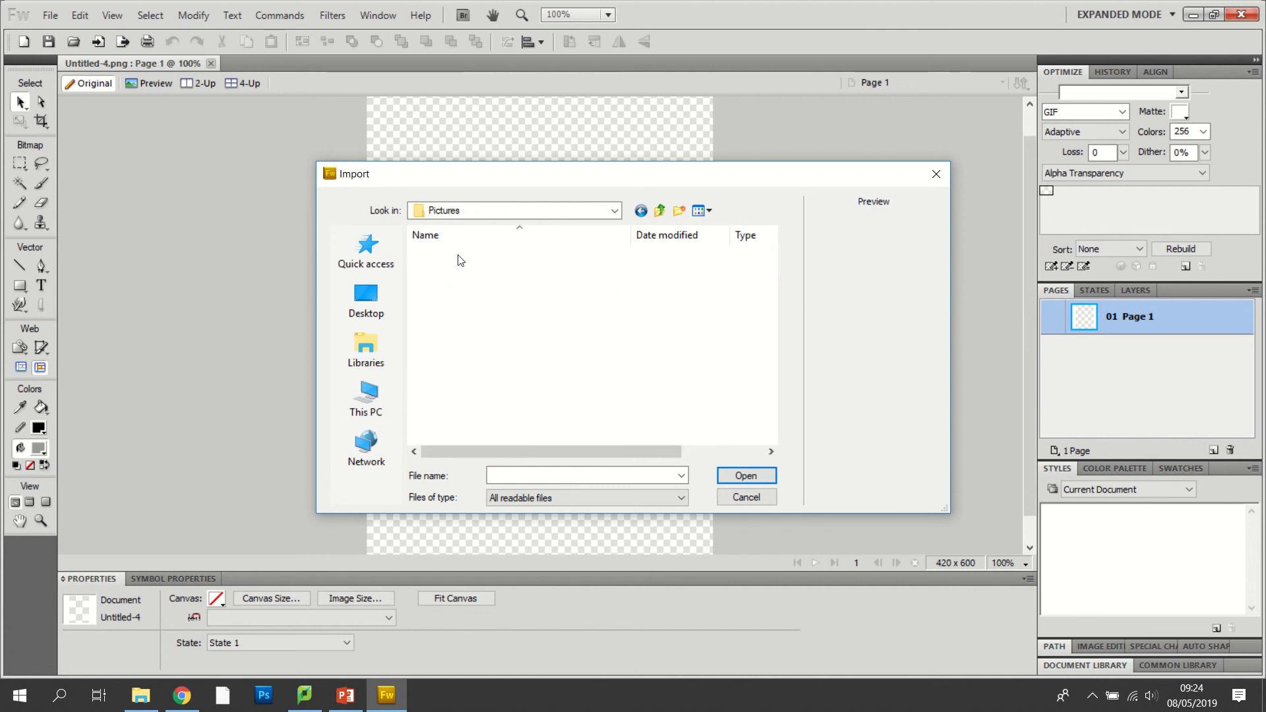
Step: Import Star Wars Logo and place it across the upper part of the canvas, about 417 × 252 px, leaving it deselected
{"action": "left_click", "coordinate": [494, 287]}
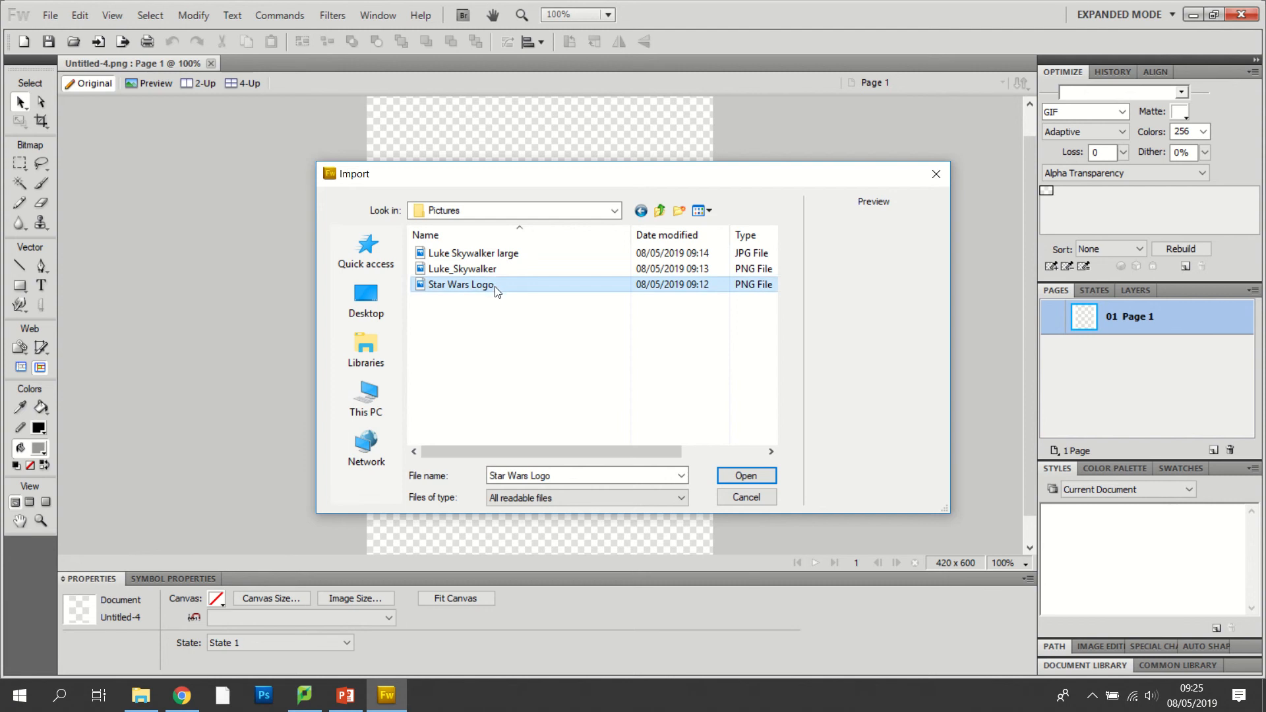
{"action": "left_click", "coordinate": [737, 477]}
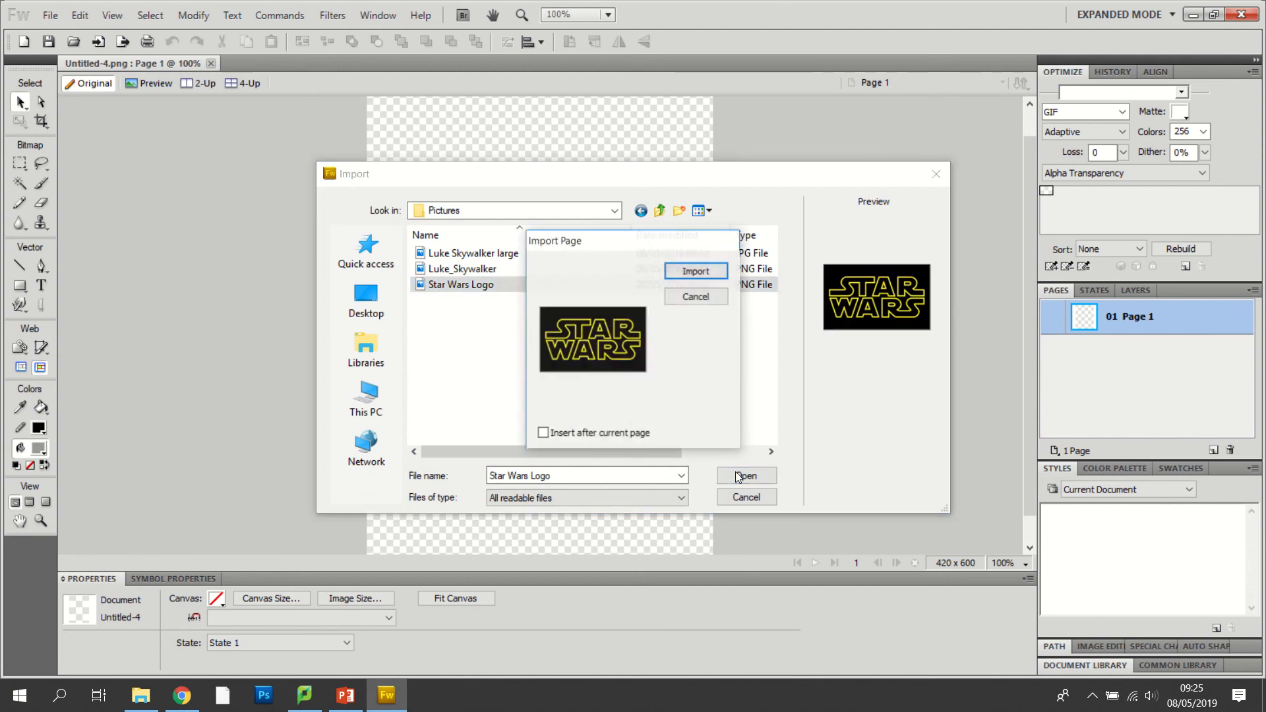
{"action": "left_click", "coordinate": [695, 269]}
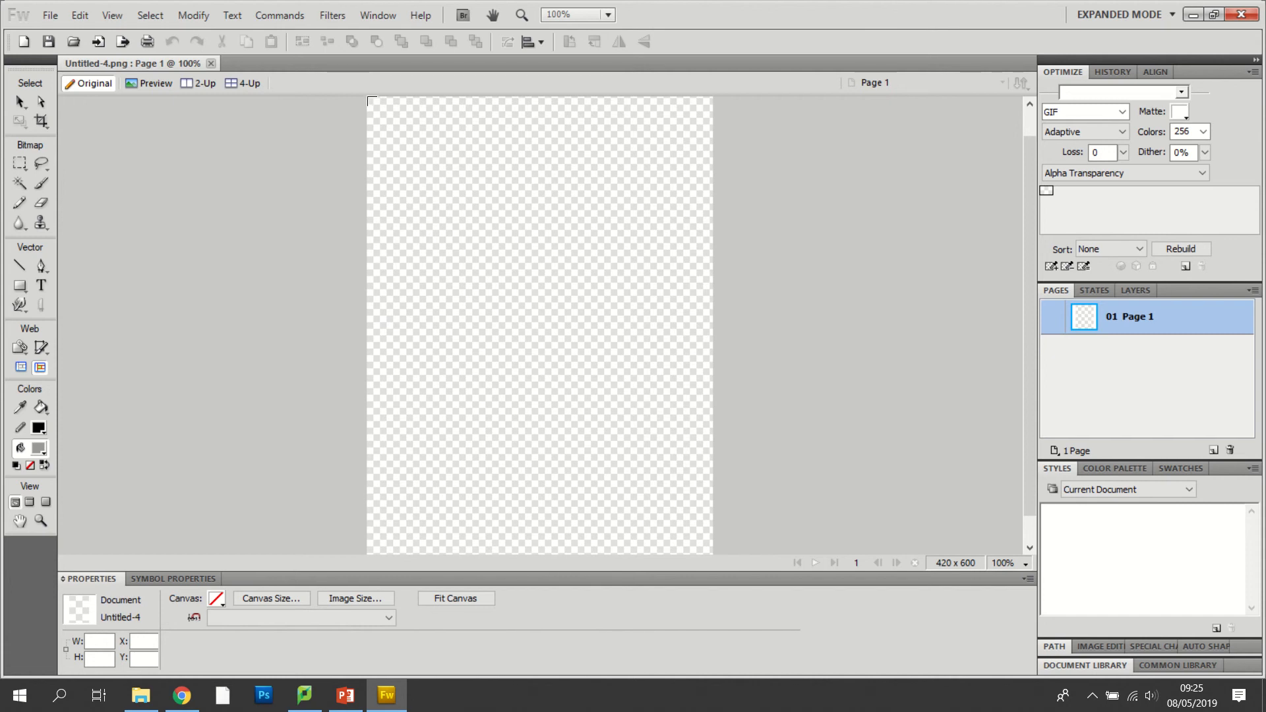
{"action": "left_click_drag", "start_coordinate": [367, 99], "coordinate": [591, 306]}
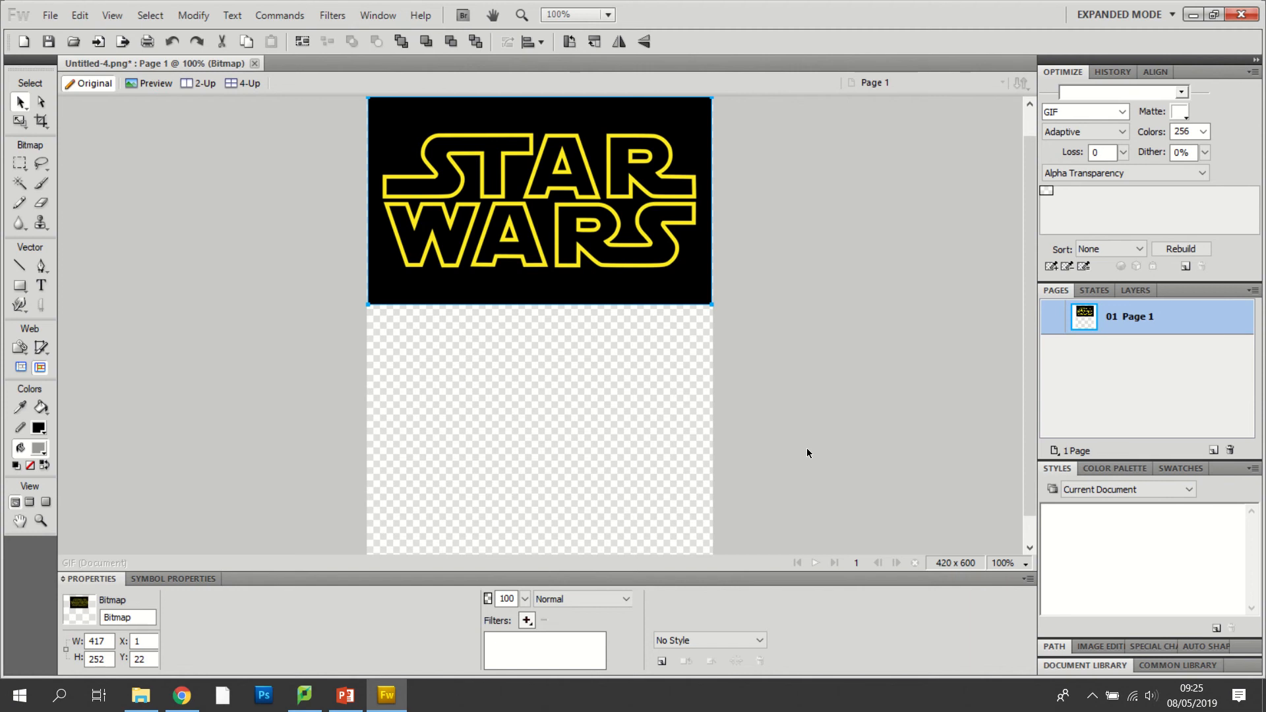
{"action": "left_click", "coordinate": [472, 410]}
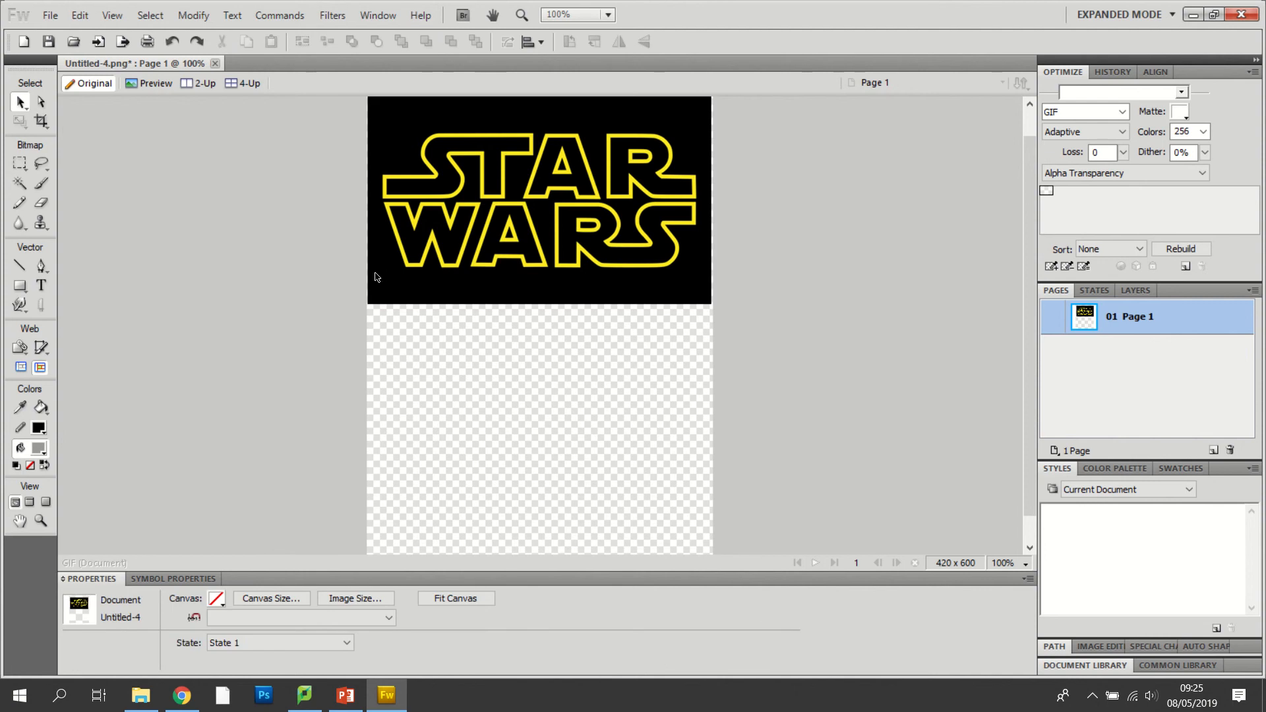
Step: Import the Luke Skywalker large image and place it directly below the logo at about 417 × 250 px
{"action": "left_click", "coordinate": [49, 16]}
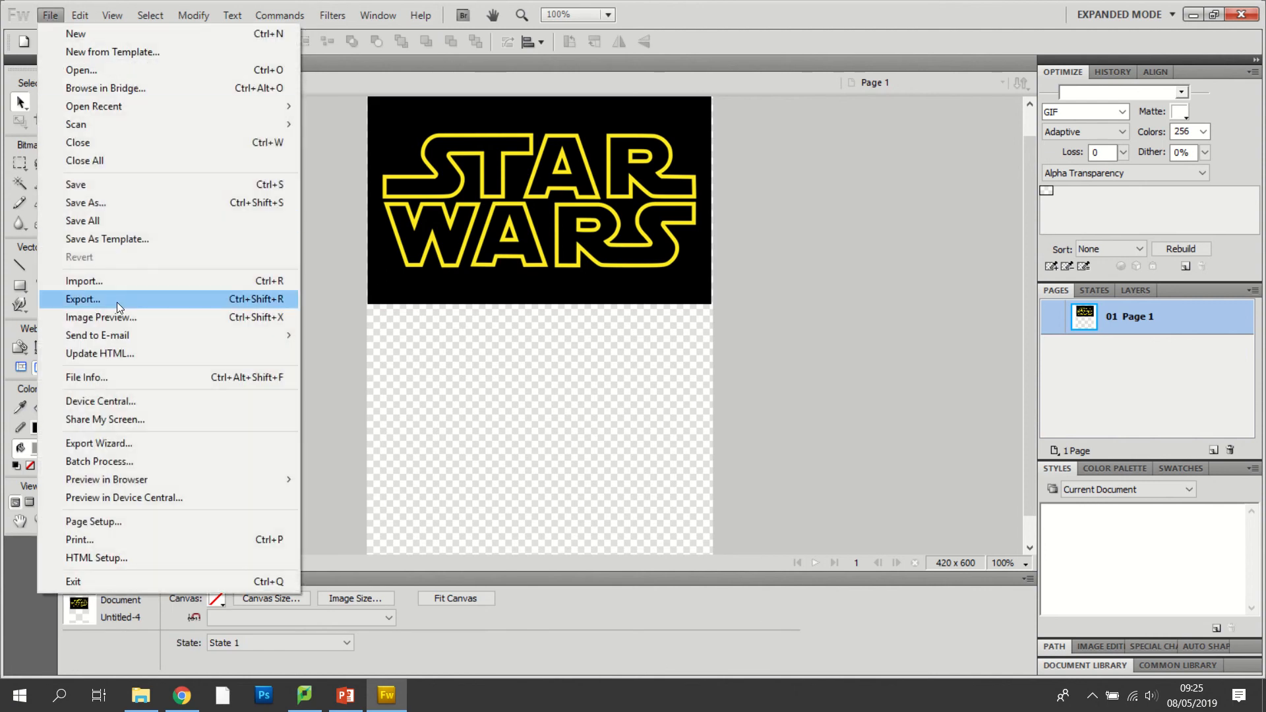
{"action": "left_click", "coordinate": [108, 279]}
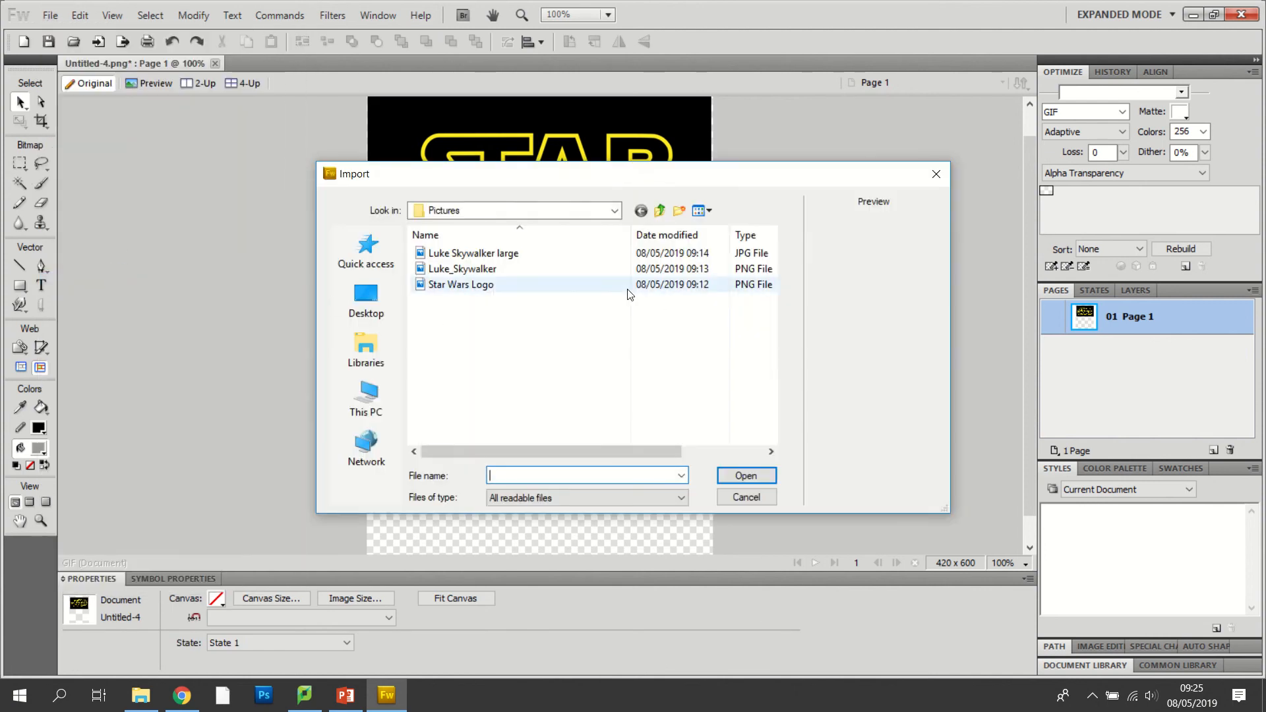
{"action": "left_click", "coordinate": [459, 254]}
{"action": "left_click", "coordinate": [733, 477]}
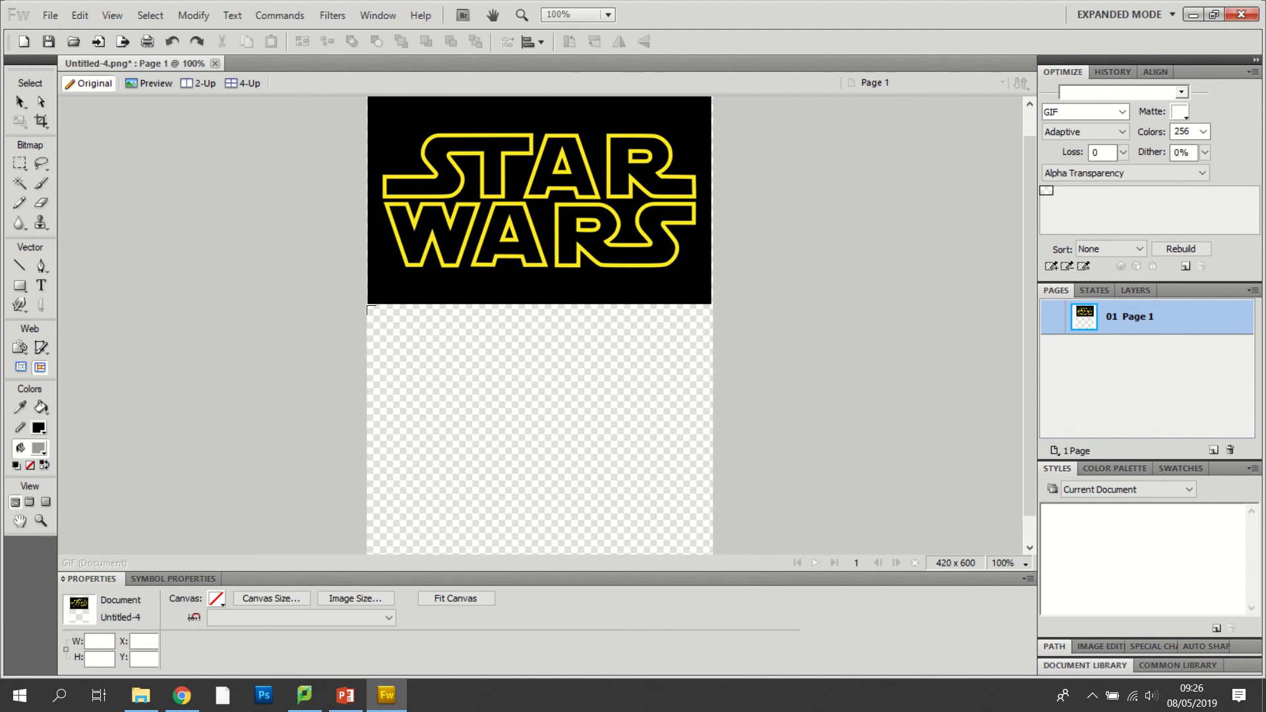
{"action": "mouse_move", "coordinate": [371, 307]}
{"action": "left_mouse_down"}
{"action": "mouse_move", "coordinate": [523, 492]}
{"action": "mouse_move", "coordinate": [557, 509]}
{"action": "left_mouse_up"}
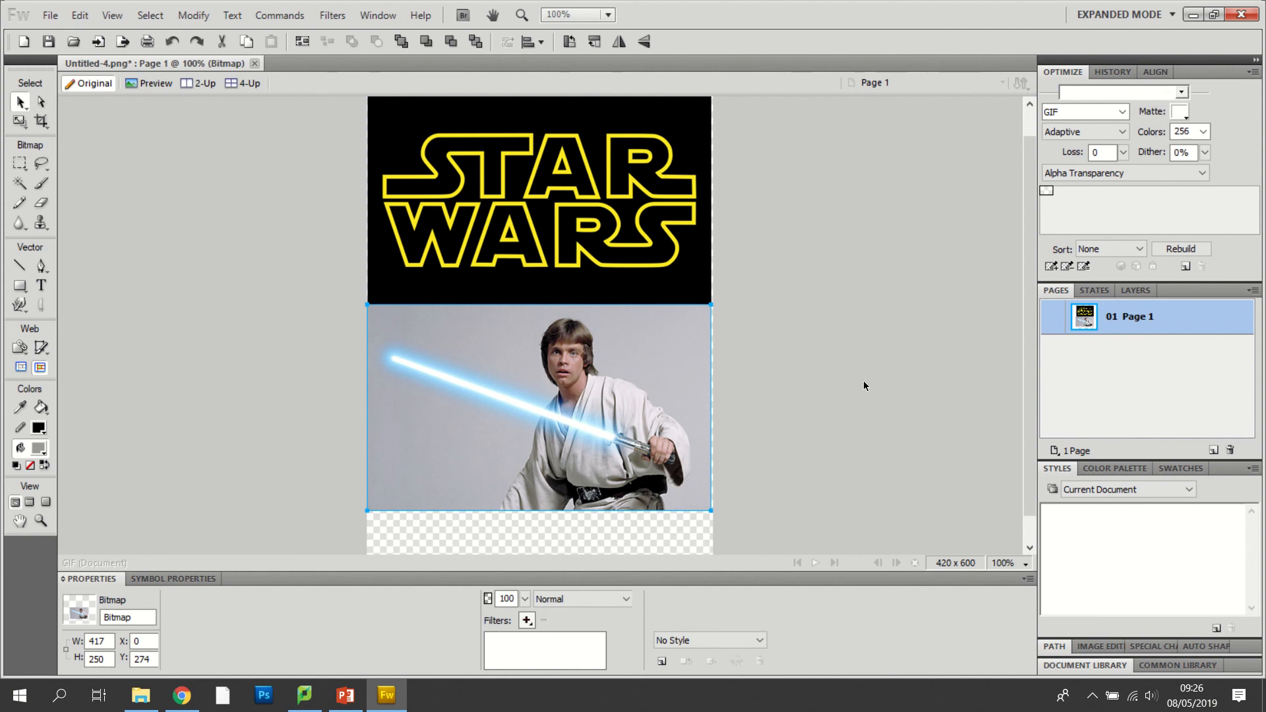
Step: Show the layers, move the Luke Skywalker image up over the logo to about Y 215, and toggle its visibility off and on
{"action": "left_click", "coordinate": [1121, 294]}
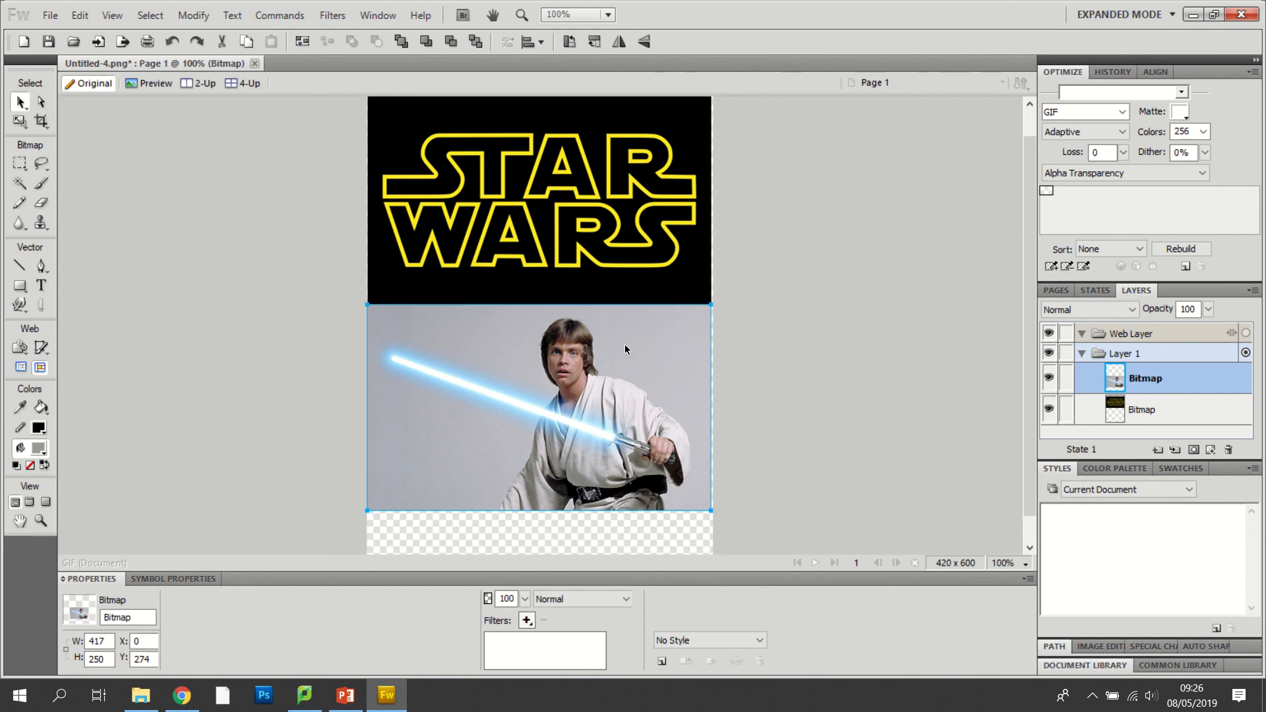
{"action": "left_click_drag", "start_coordinate": [612, 334], "coordinate": [635, 309]}
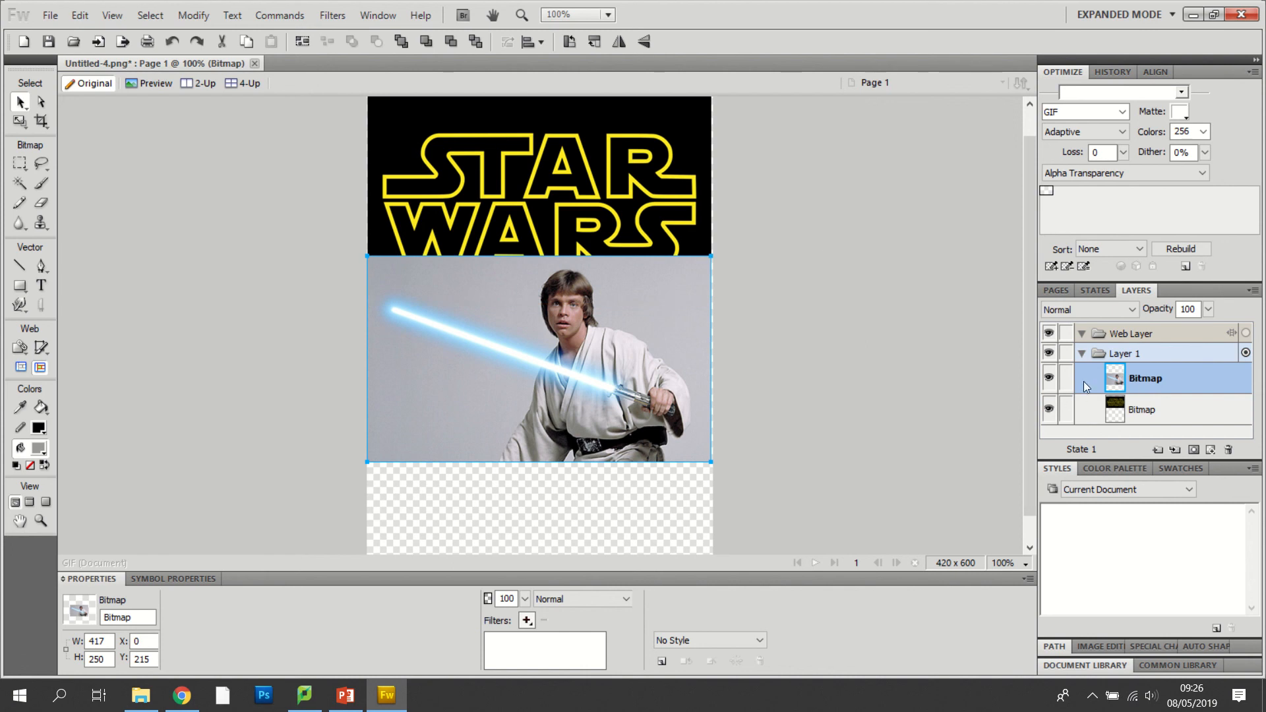
{"action": "left_click", "coordinate": [1049, 379]}
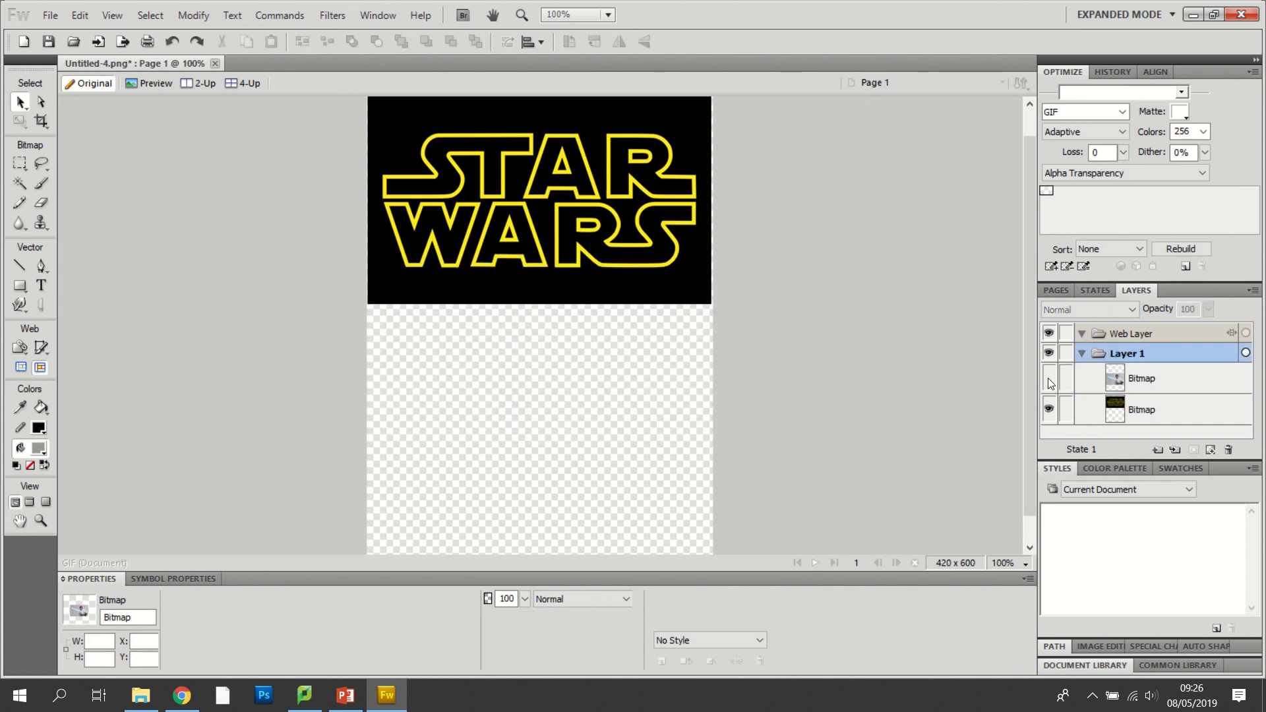
{"action": "left_click", "coordinate": [1049, 379]}
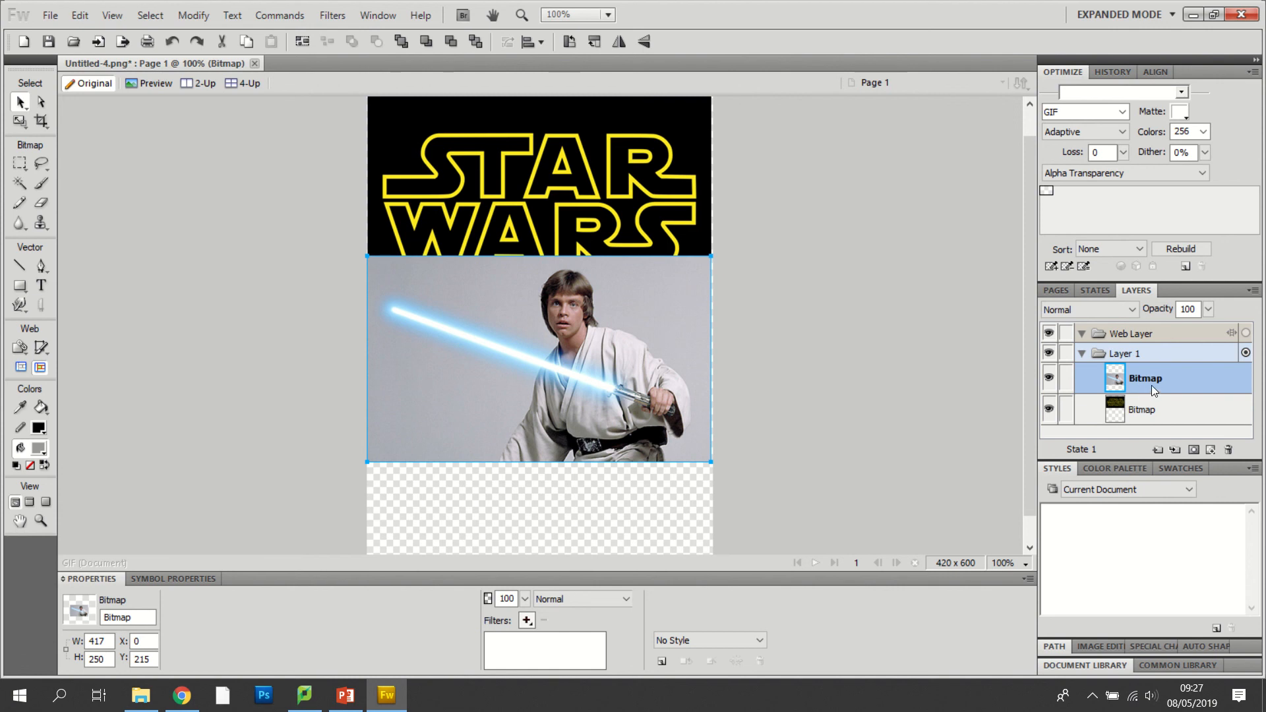
Step: Put the Luke Skywalker layer behind the logo layer, and restore the order by moving the logo layer beneath it
{"action": "left_click_drag", "start_coordinate": [1157, 394], "coordinate": [1162, 425]}
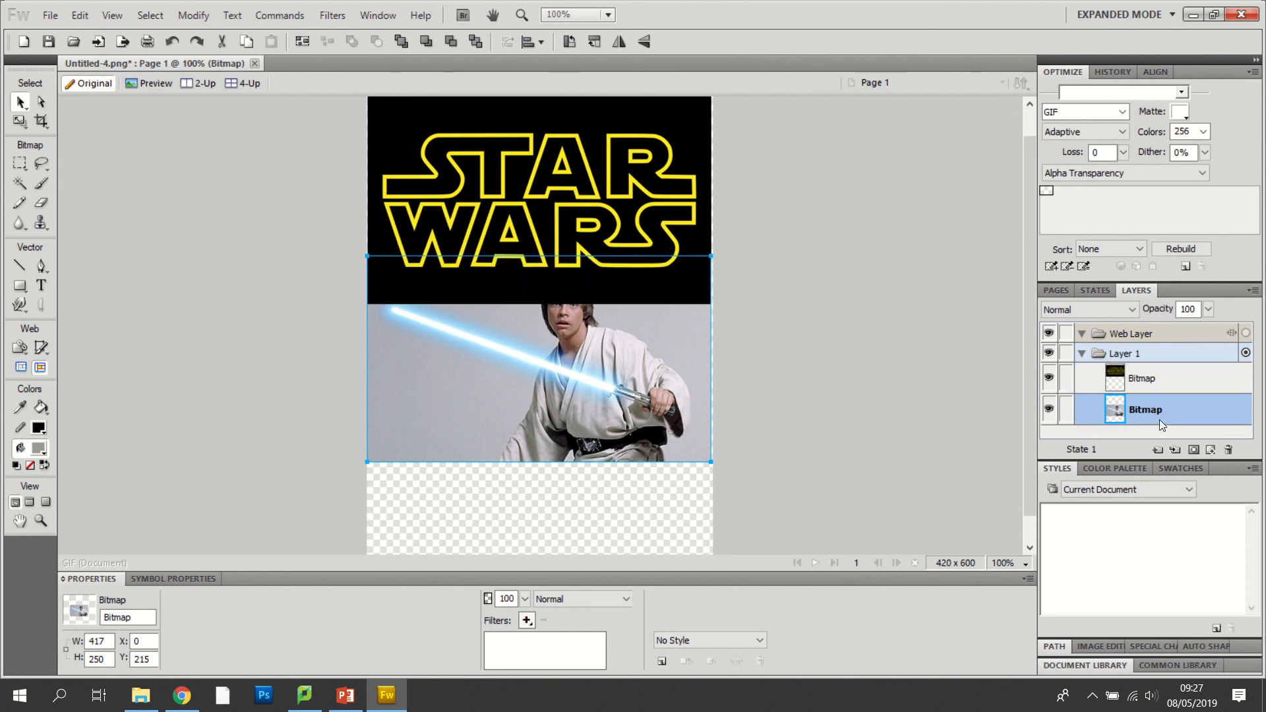
{"action": "left_click", "coordinate": [1166, 380]}
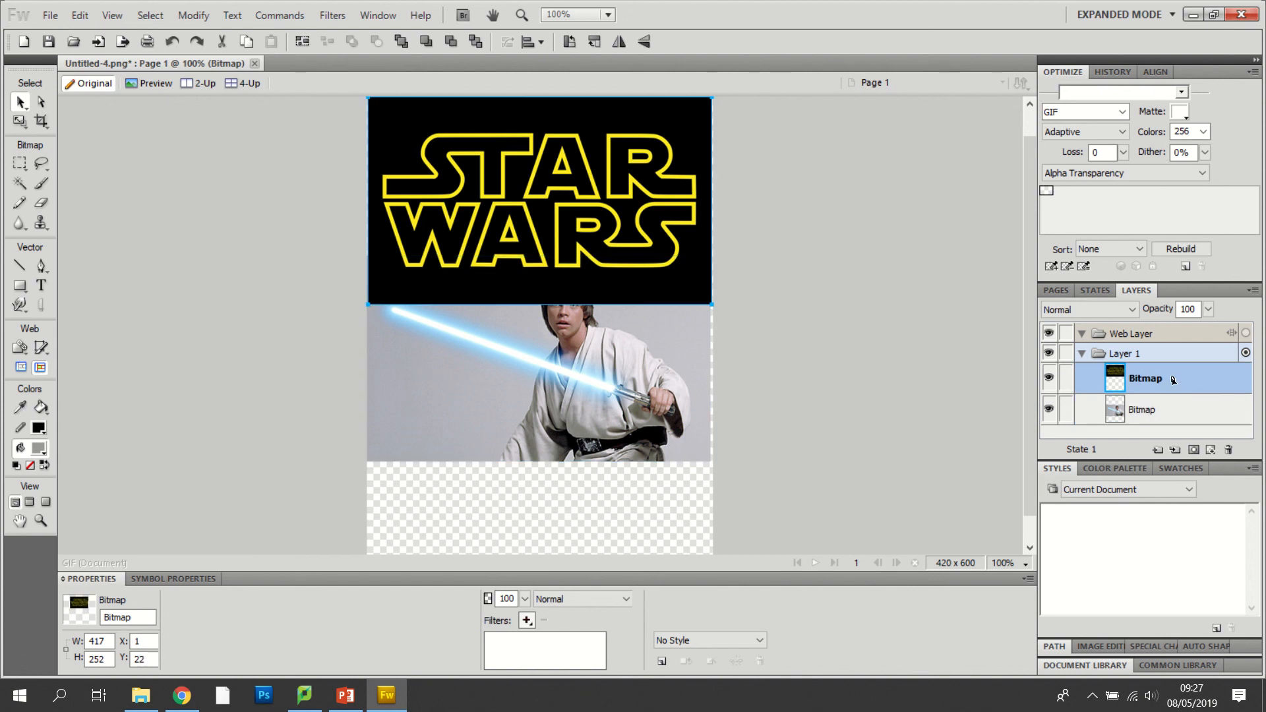
{"action": "left_click_drag", "start_coordinate": [1171, 378], "coordinate": [1176, 414]}
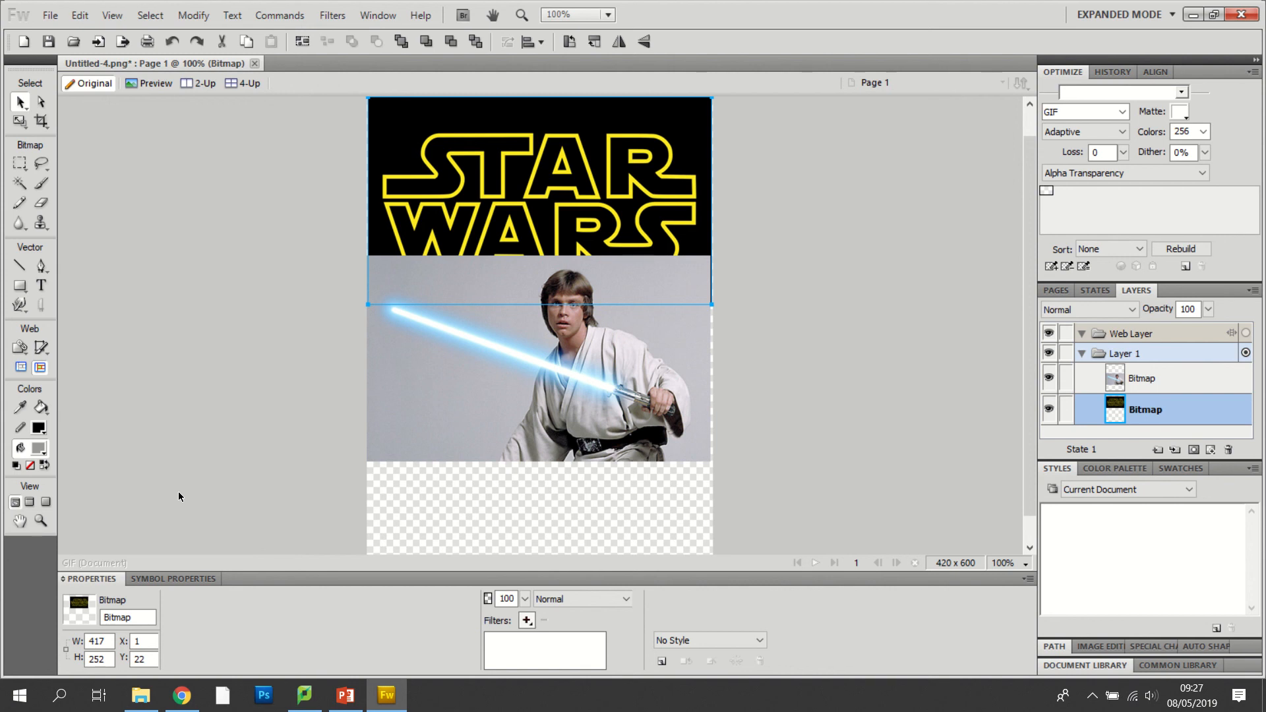
{"action": "mouse_move", "coordinate": [501, 5]}
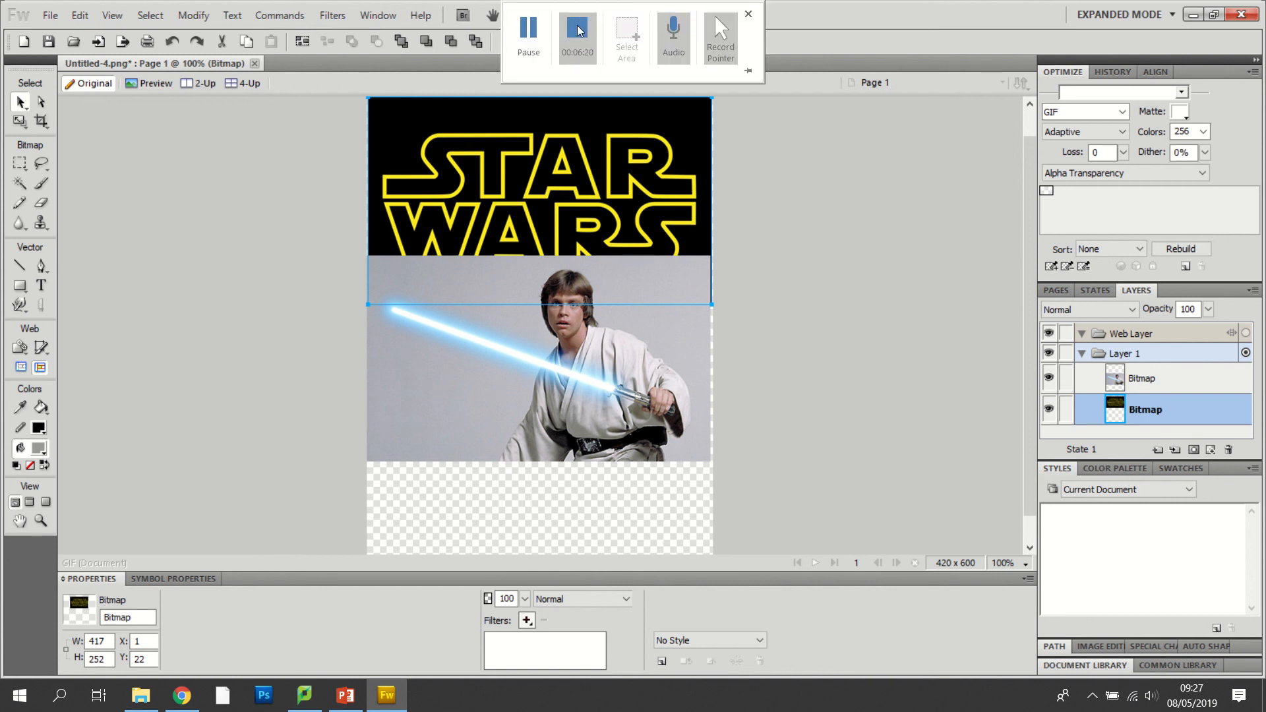